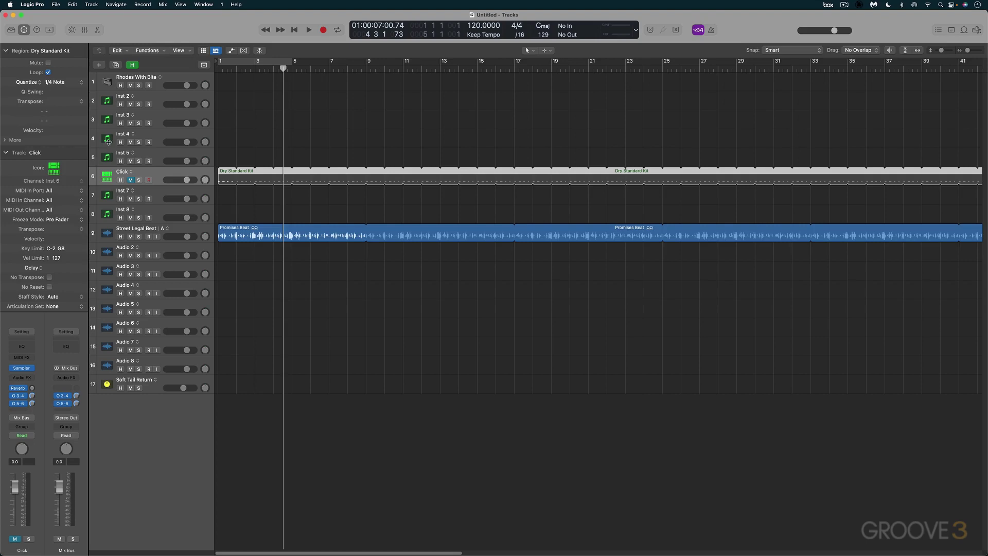
With no region selected, set the MIDI Defaults quantize value to 1/16 Swing B and its mode to Smart Quantize.
left_click(276, 290)
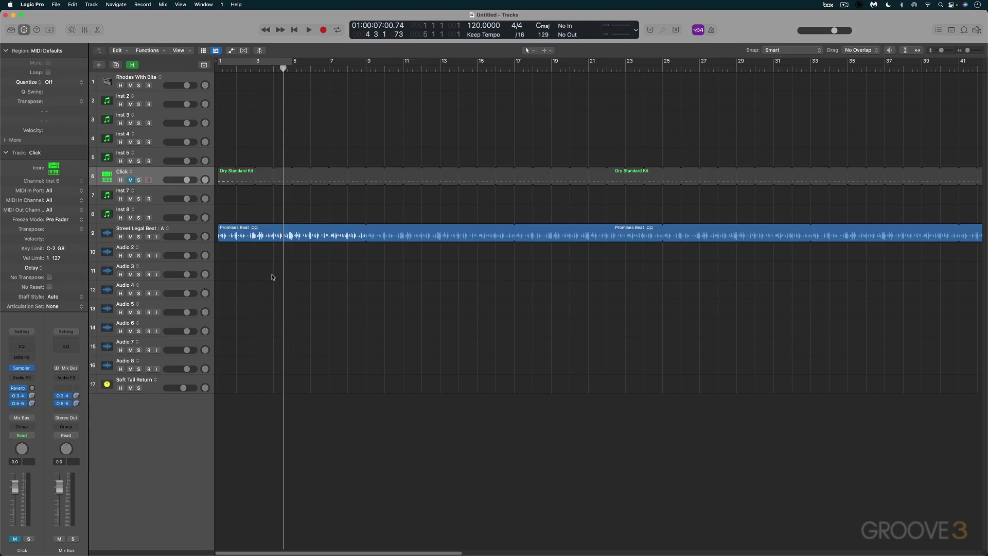
left_click(49, 82)
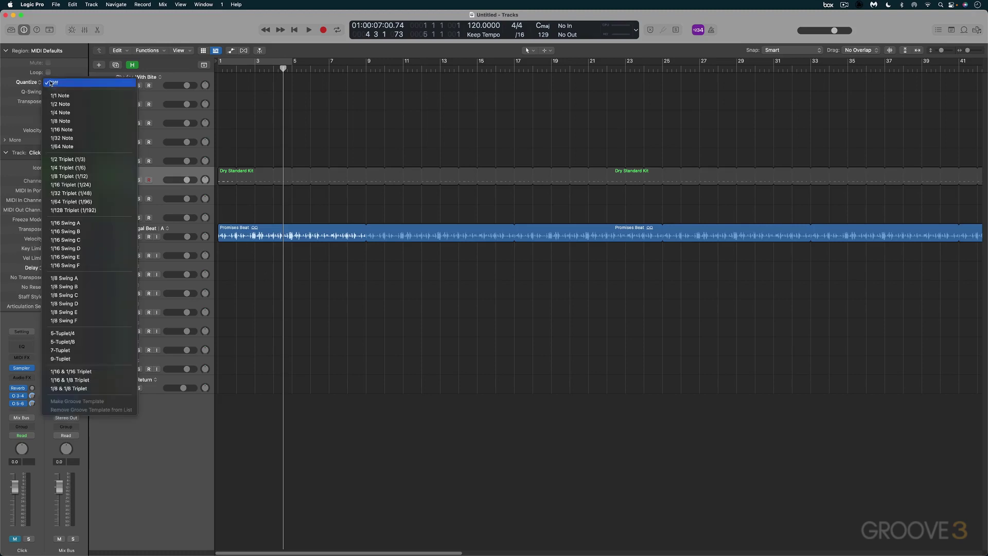
left_click(85, 233)
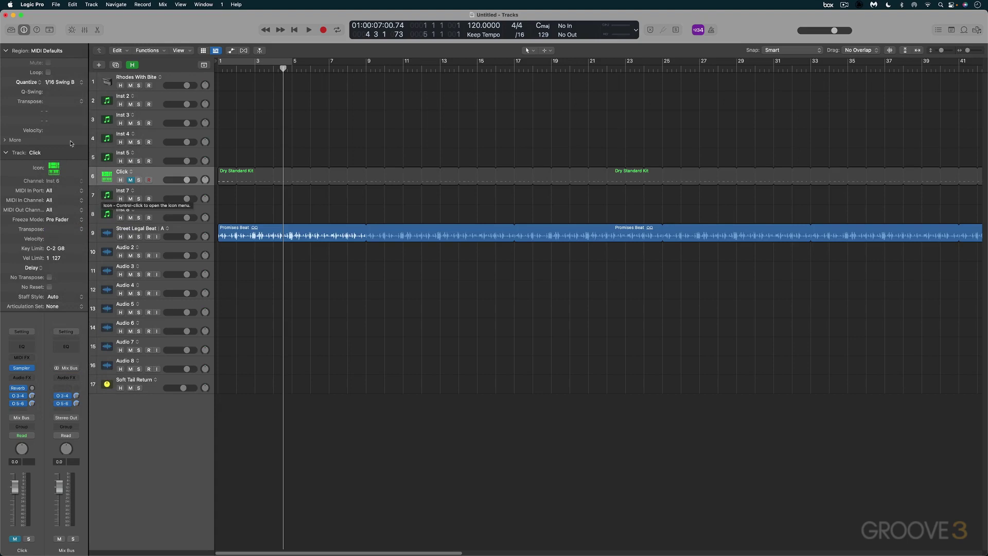
left_click(66, 85)
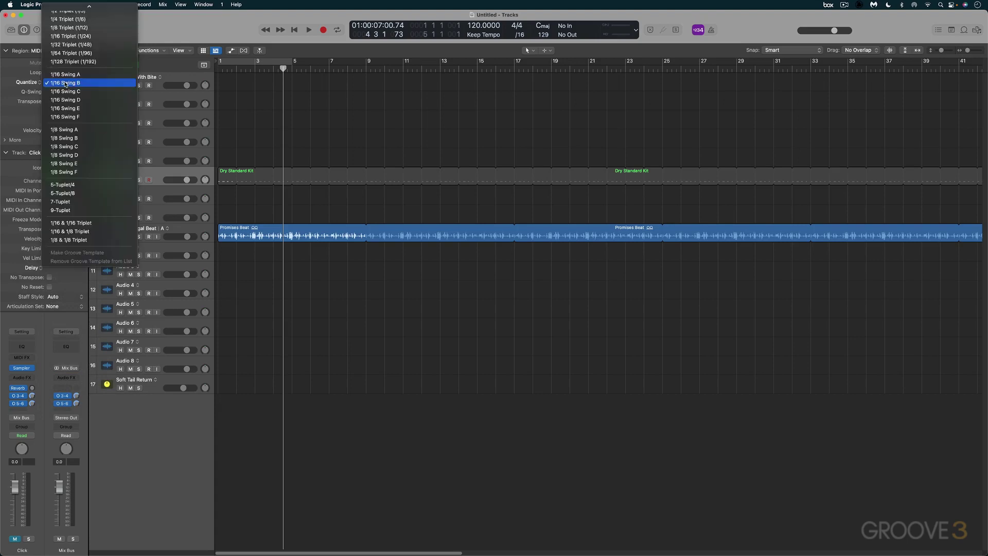
left_click(65, 83)
left_click(27, 81)
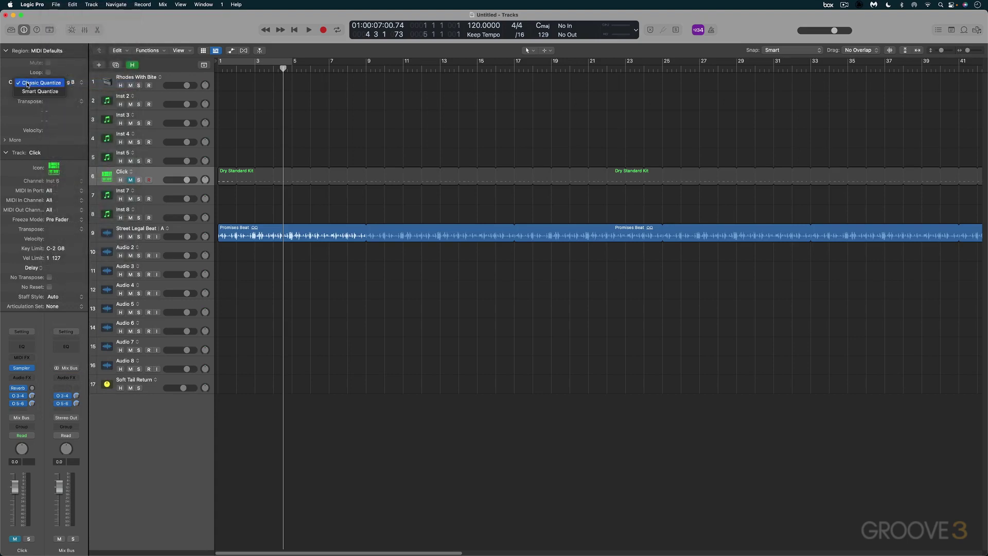
left_click(29, 91)
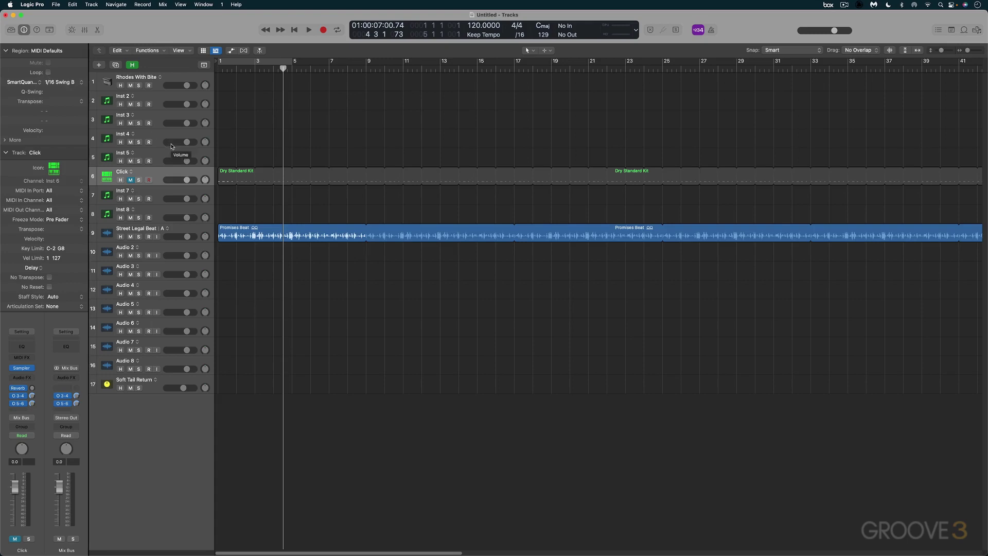
Examine the additional region parameters under MIDI Defaults, including delay, dynamics, gate time and the Q settings.
left_click(48, 72)
left_click(5, 140)
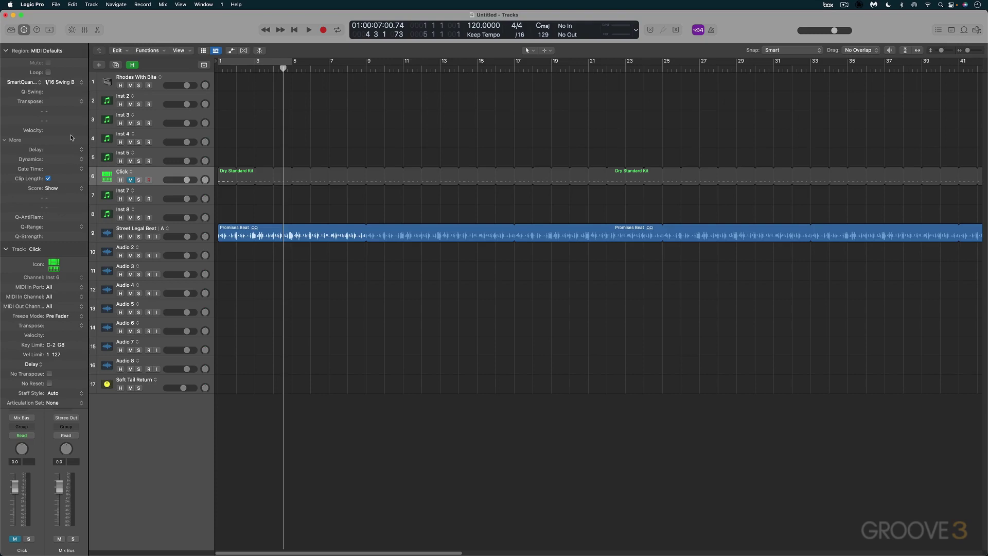
left_click(5, 141)
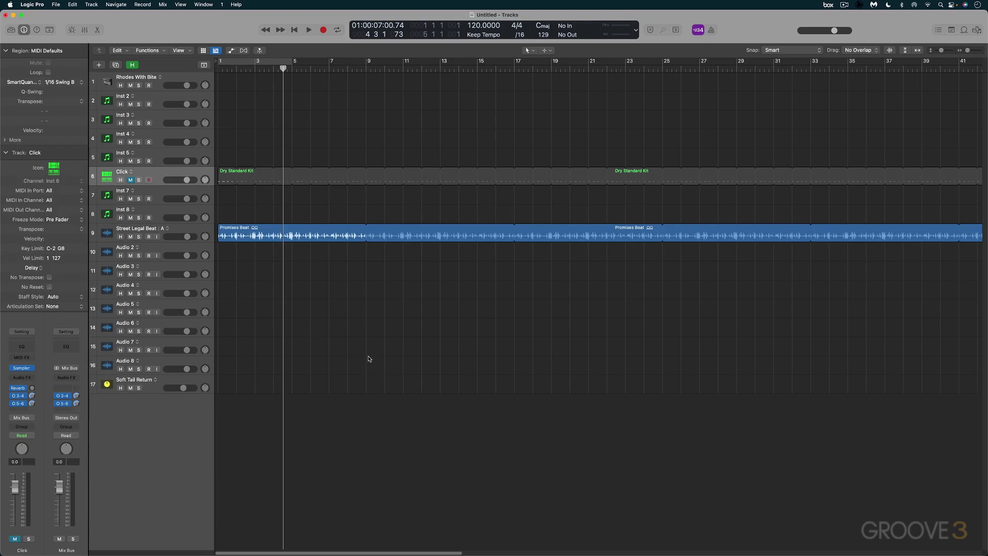
Show the mixer and review the Devices and General audio preferences, including independent monitoring level for record-enabled channel strips.
key("x")
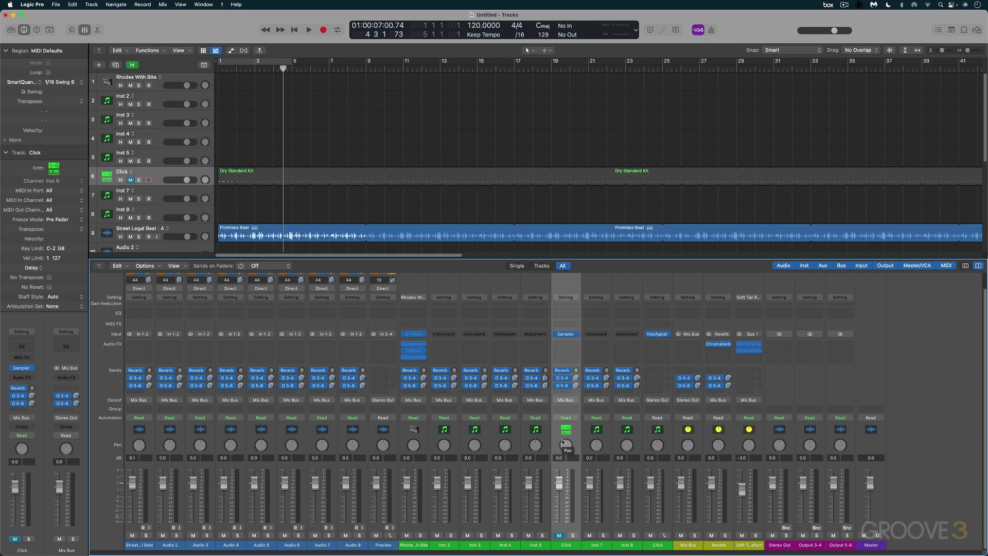
key("super+comma")
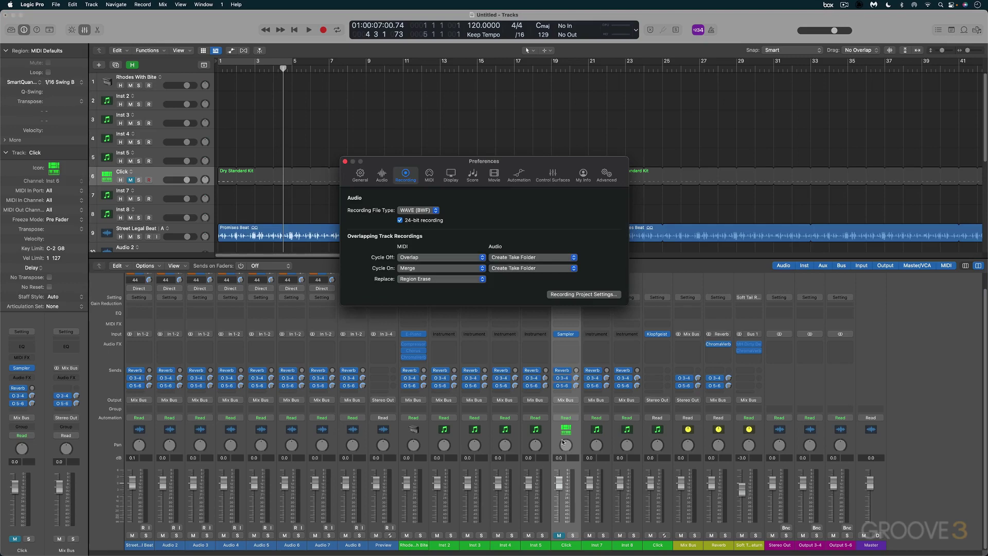
left_click(382, 175)
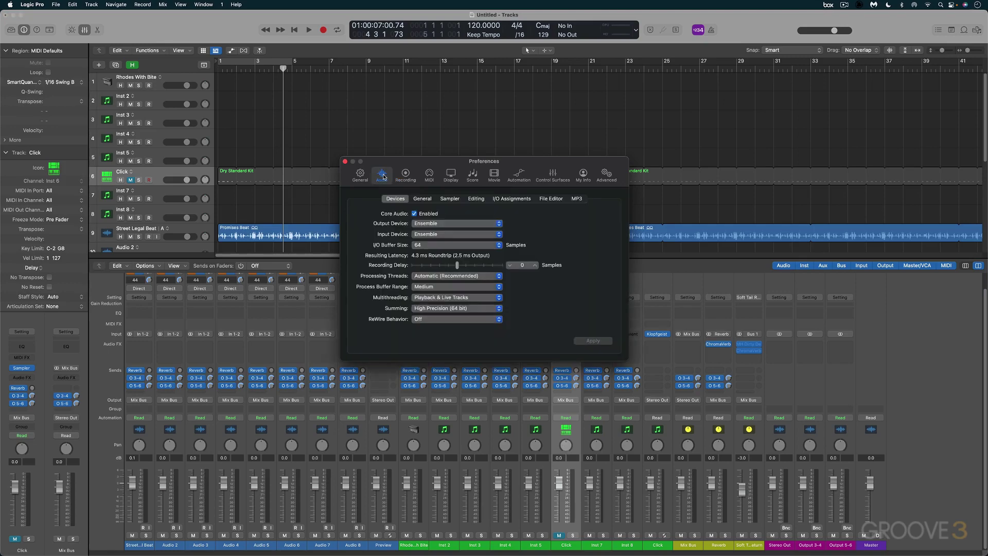
left_click(422, 199)
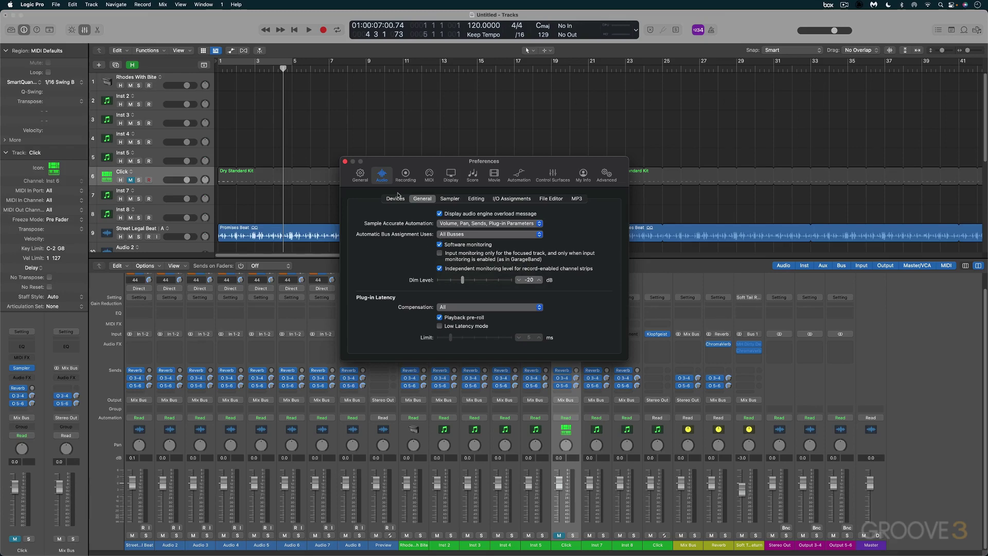
left_click(345, 161)
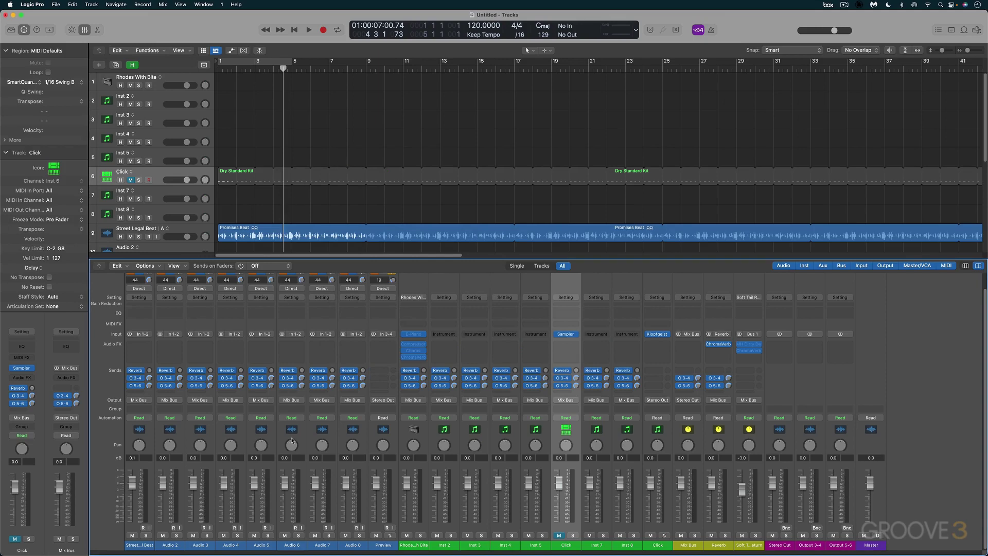
Record-enable Audio 5 and pull its monitoring fader all the way down.
left_click(266, 527)
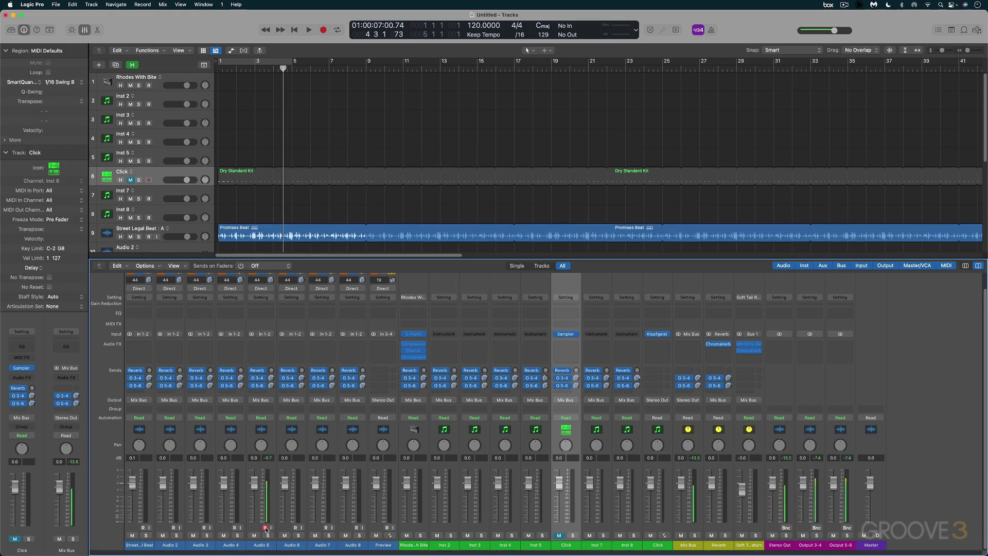
left_click_drag(254, 483, 254, 521)
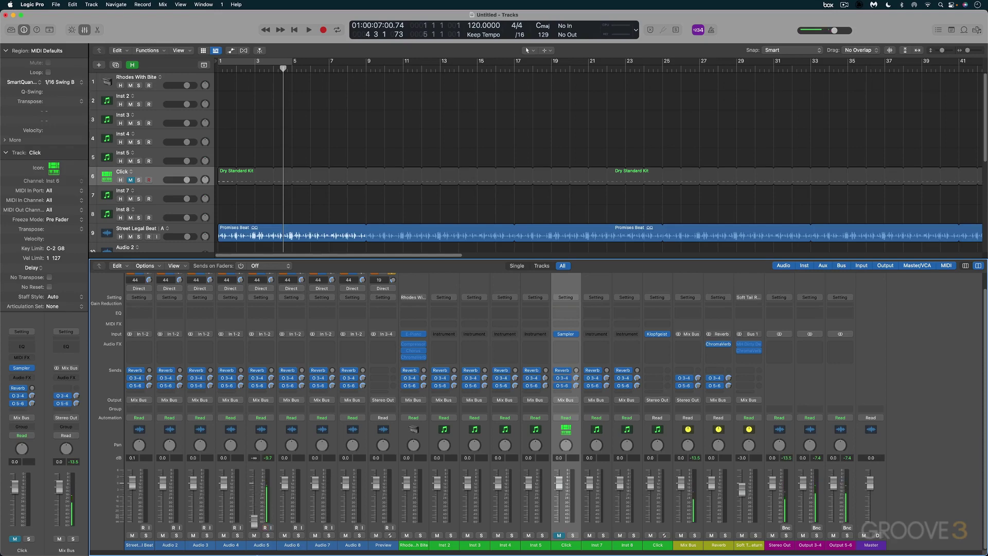
left_click(255, 521, "alt")
left_click_drag(255, 484, 284, 491)
left_click_drag(255, 496, 252, 520)
Disarm Audio 5 and reset its playback fader to 0.0 dB after a trial level move.
left_click(265, 527)
left_click_drag(254, 521, 255, 497)
left_click(255, 498, "alt")
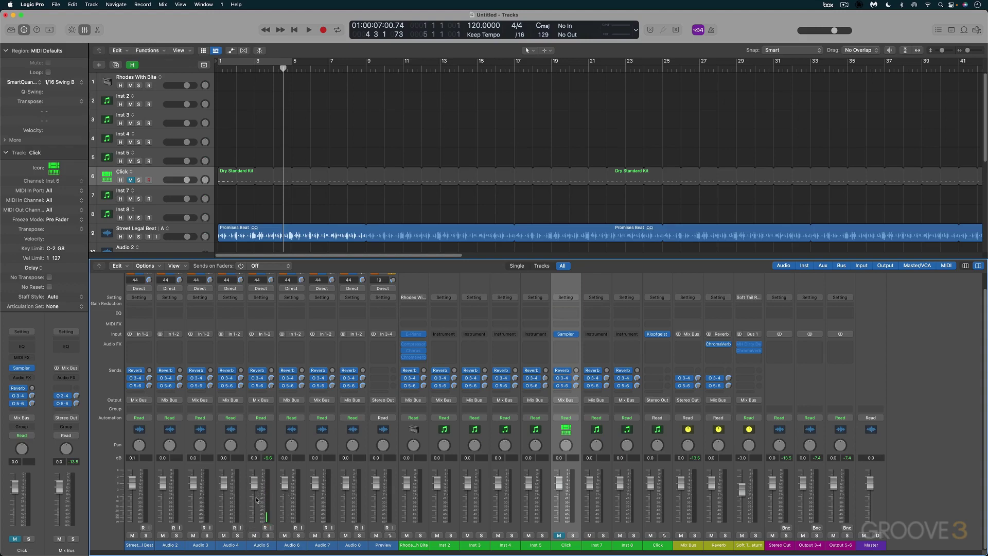
Record-enable Audio 5 again, try a lower Output 3-4 level, and reset the Output 3-4 and Output 5-6 faders to 0.0 dB.
left_click(264, 526)
mouse_move(802, 482)
left_mouse_down()
mouse_move(802, 498)
mouse_move(803, 486)
mouse_move(833, 485)
mouse_move(803, 489)
left_mouse_up()
left_click(803, 488, "alt")
left_click(833, 486, "alt")
Adjust the Reverb send level on Audio 5 and switch that send to Pre Fader.
left_click_drag(271, 370, 271, 378)
left_click(263, 370)
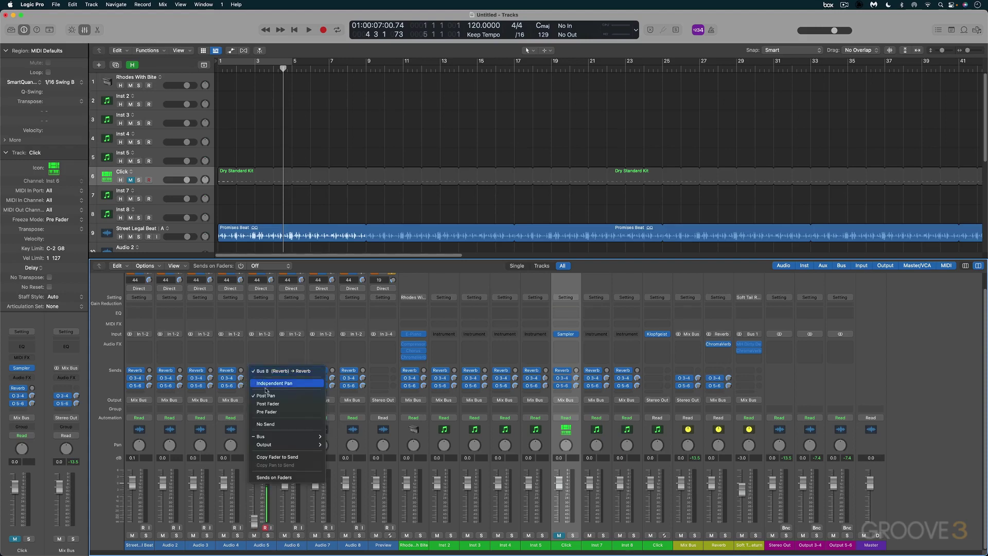
left_click(267, 412)
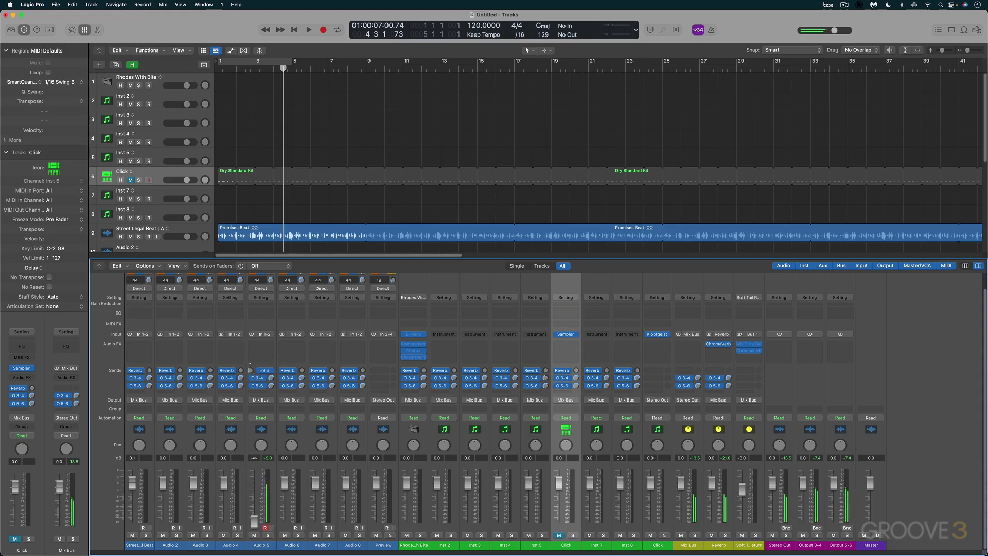
mouse_move(252, 371)
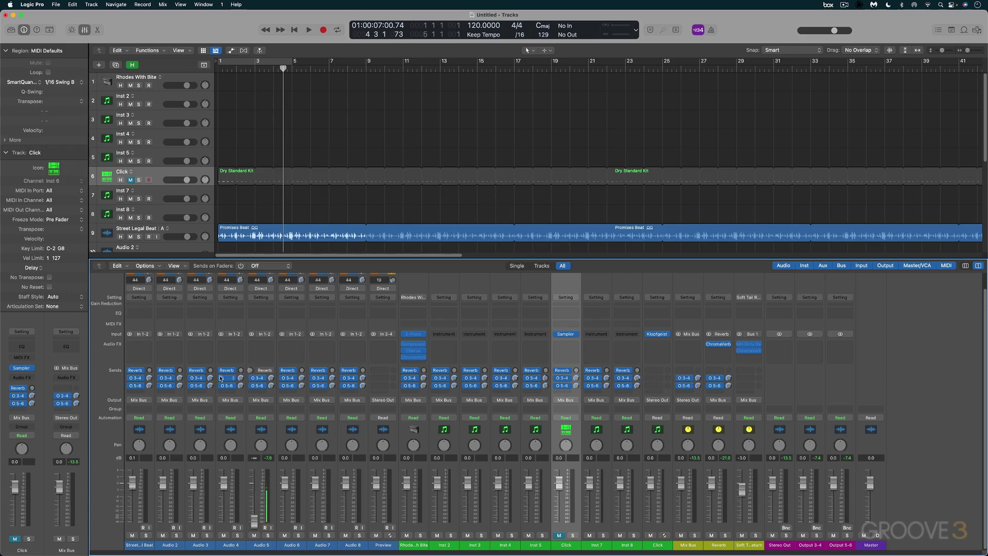
Take the Audio 5 Reverb send out of Pre Fader mode and disarm the track.
left_click(266, 370)
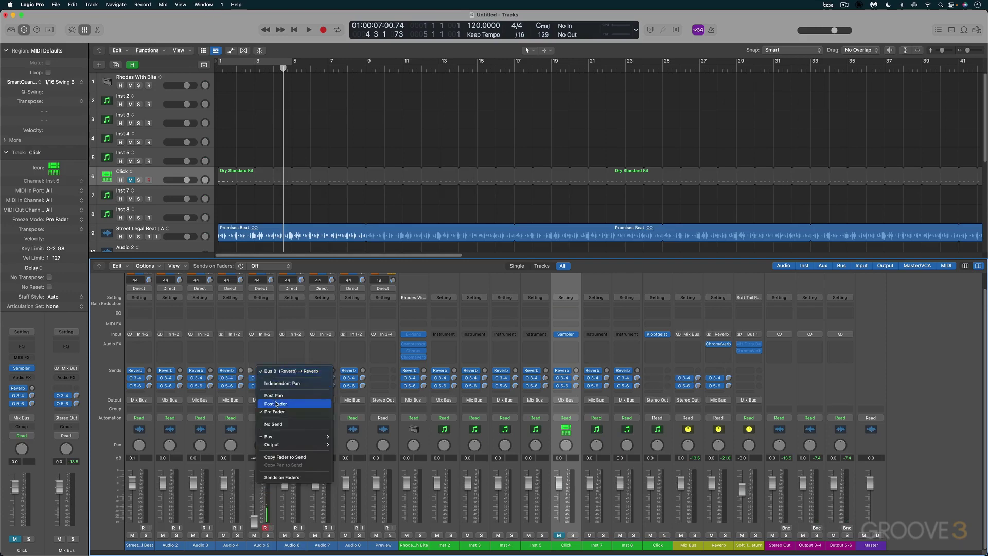
left_click(273, 423)
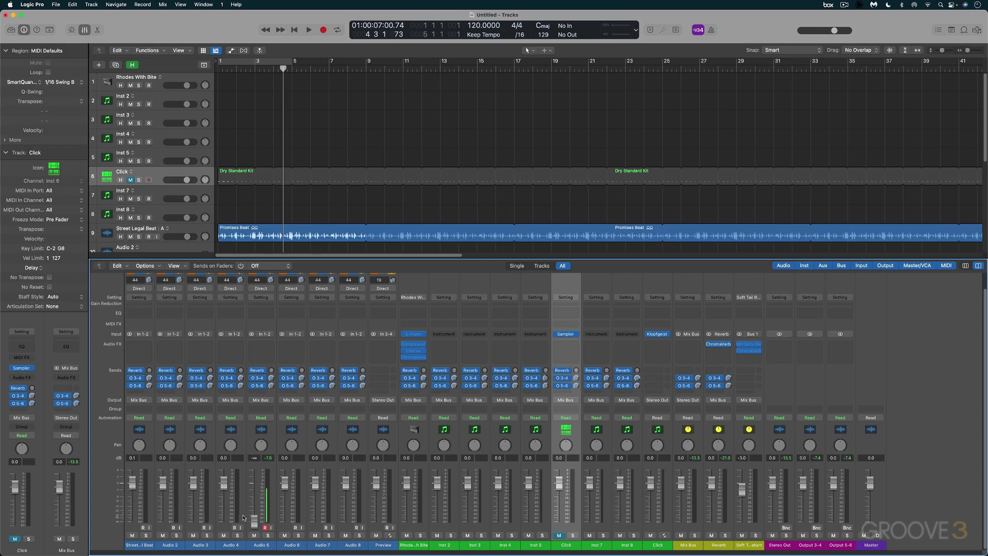
left_click(266, 528)
Toggle record-enable on the audio tracks from Street Legal Beat through Audio 8 in turn to check their monitoring faders.
left_click(143, 527)
left_click(144, 527)
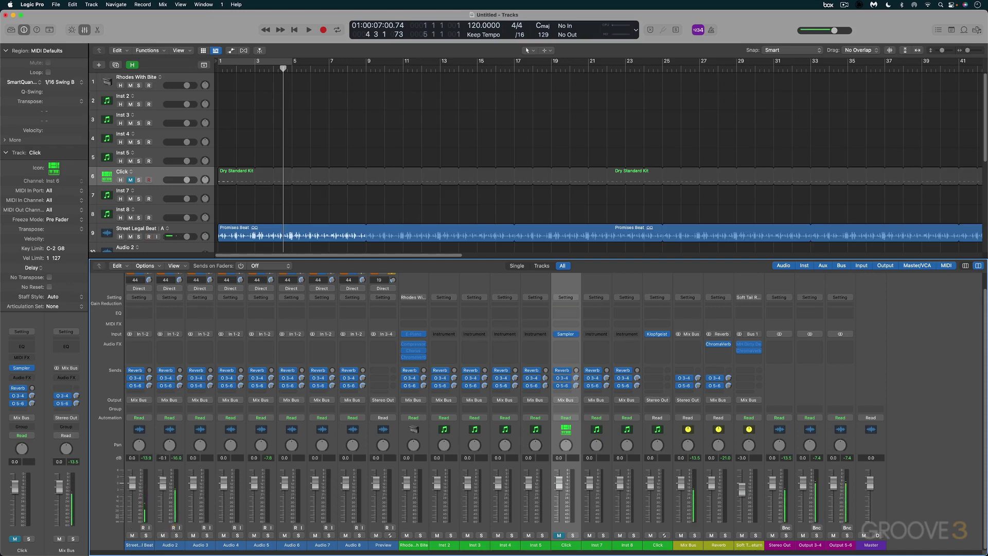
left_click(204, 527)
left_click(235, 528)
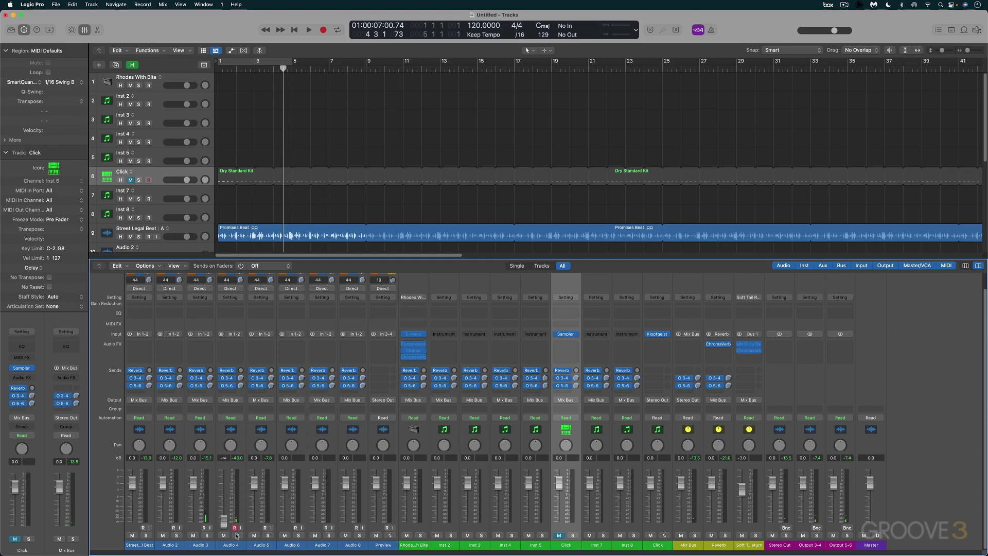
left_click(235, 527)
left_click(265, 527)
left_click(266, 527)
left_click(296, 528)
left_click(296, 527)
left_click(326, 527)
left_click(326, 527)
left_click(357, 528)
Switch the mixer to show channel strips in Tracks view.
left_click(542, 266)
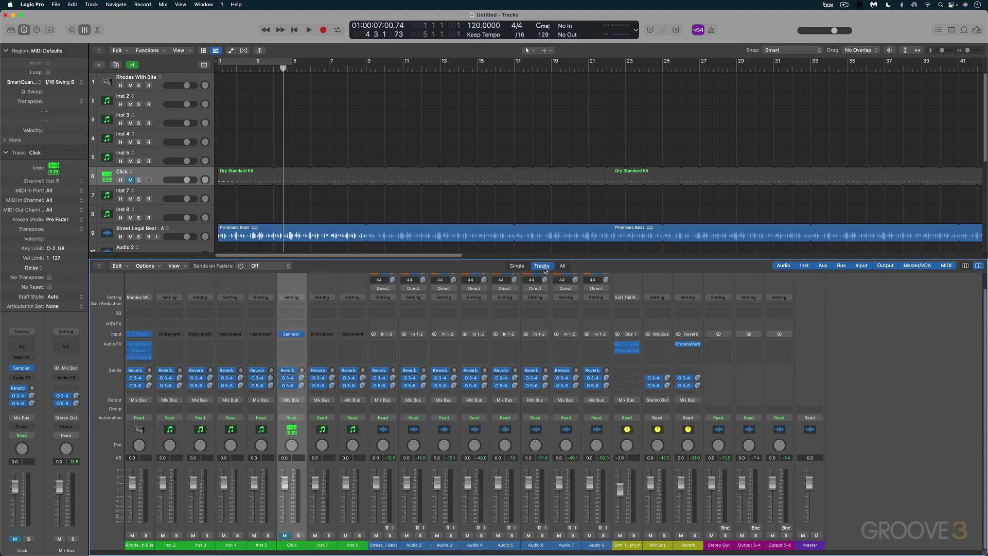